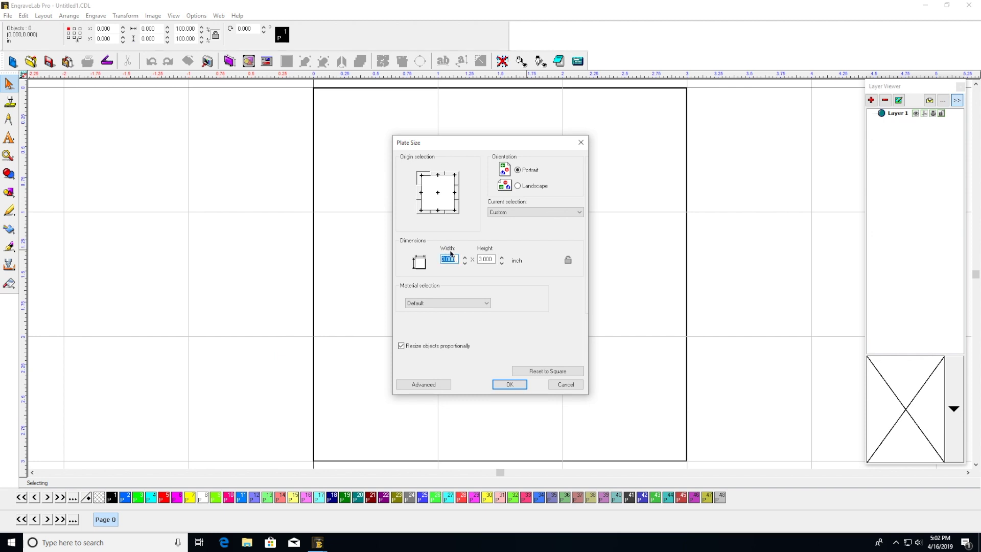
Change the plate height to 0.5 inch, keeping the width at 3.000 inches
{"action": "left_click", "coordinate": [489, 260]}
{"action": "left_click_drag", "start_coordinate": [494, 259], "coordinate": [472, 262]}
{"action": "left_click", "coordinate": [511, 385]}
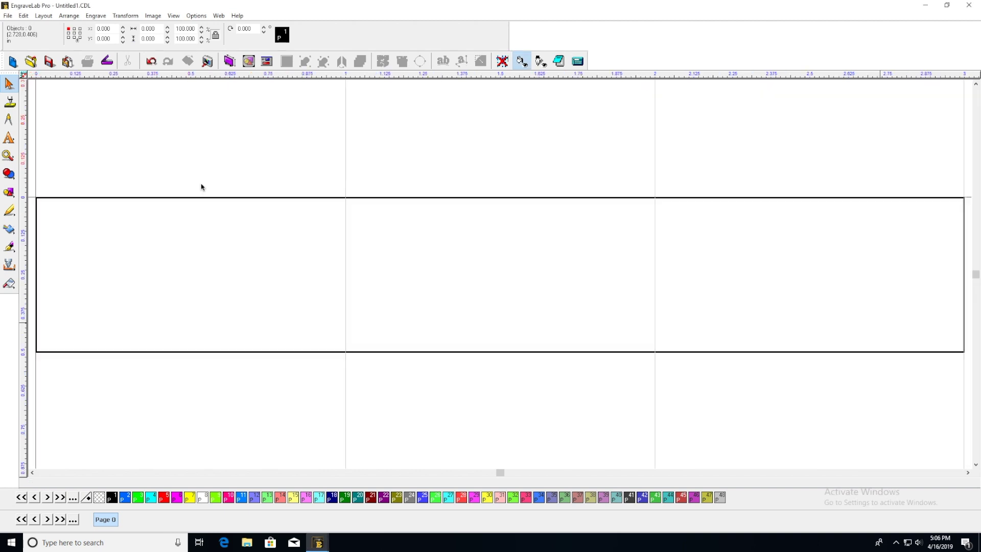
With Text Compose, type the first line 'Property of' followed by the owner's name at the plate's left side
{"action": "left_click", "coordinate": [9, 138]}
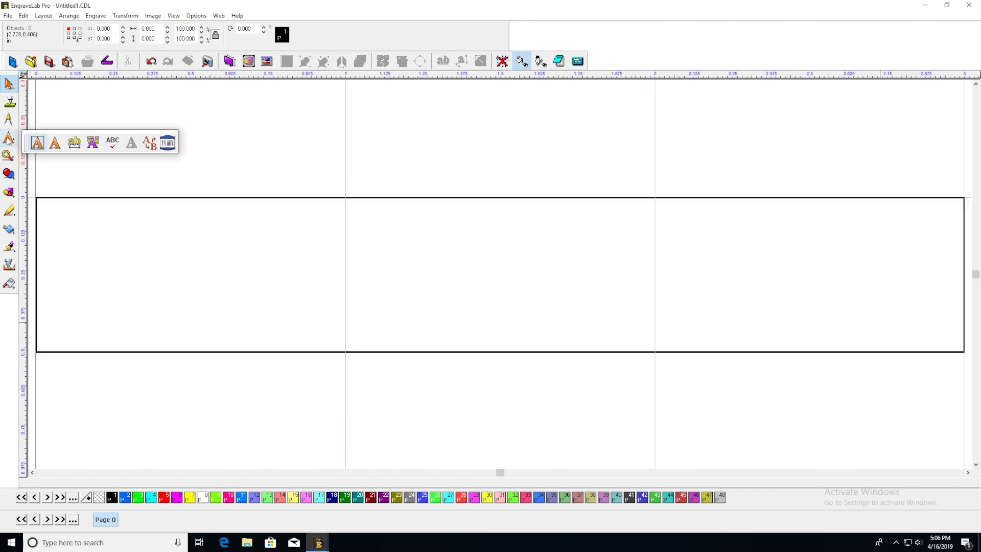
{"action": "left_click", "coordinate": [55, 145]}
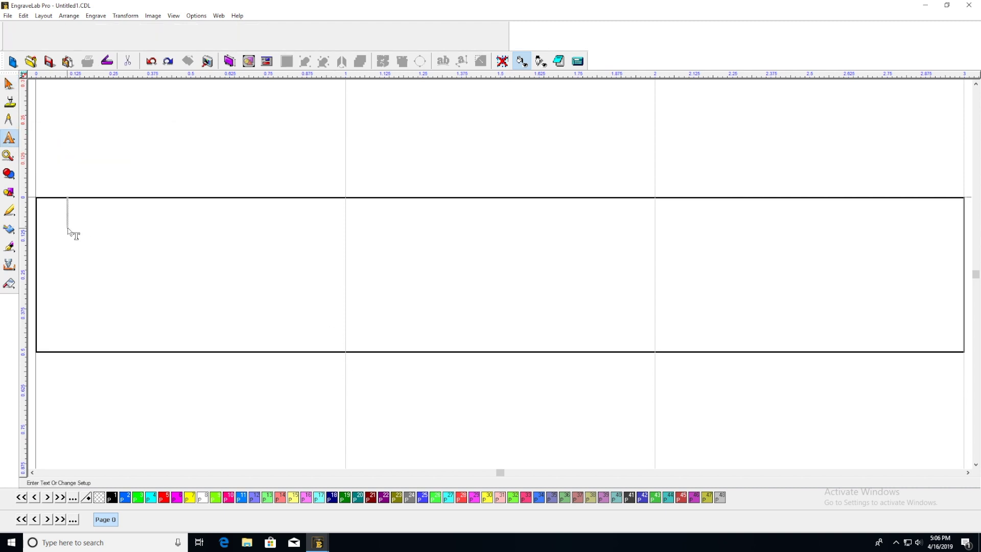
{"action": "left_click", "coordinate": [68, 227]}
{"action": "key", "text": "Escape"}
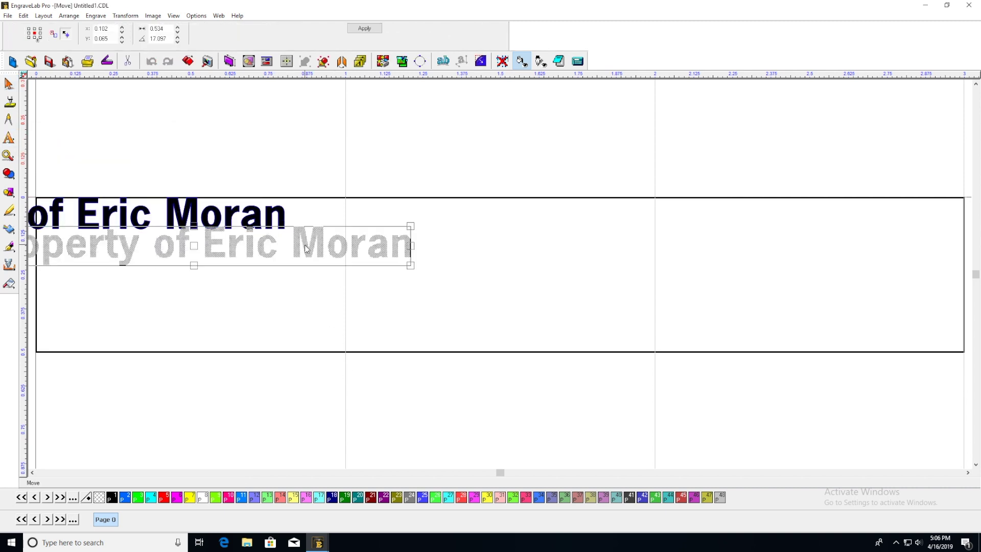
Add a dash after 'of' and a second line 'If Found, email:' with the contact e-mail address
{"action": "double_click", "coordinate": [460, 236]}
{"action": "left_click", "coordinate": [271, 236]}
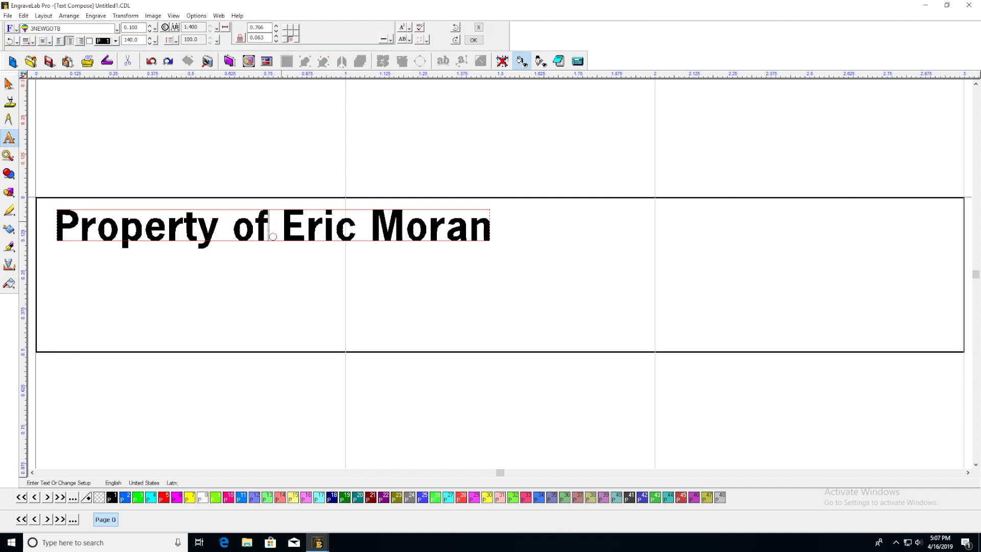
{"action": "type", "text": "-"}
{"action": "key", "text": "End"}
{"action": "key", "text": "Return"}
{"action": "type", "text": "If Found, email:"}
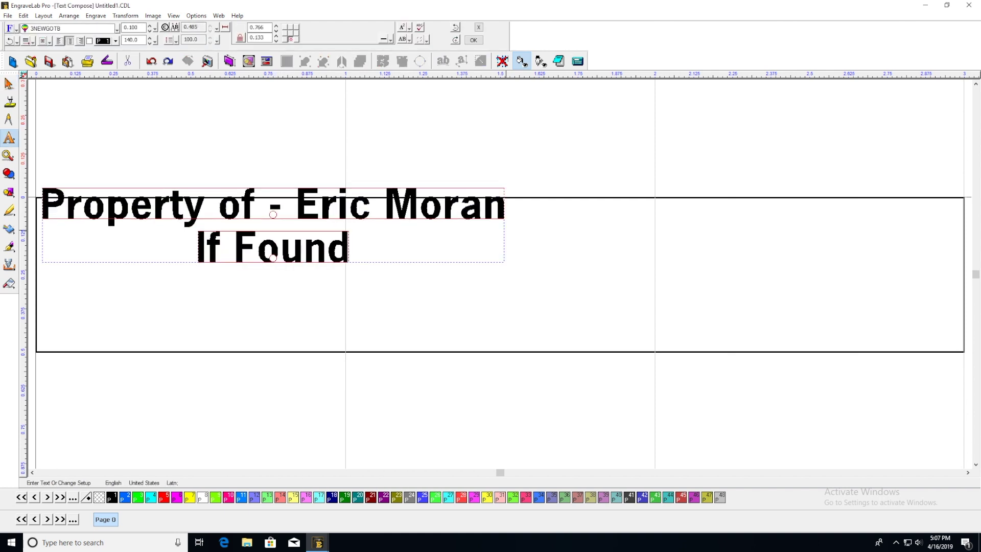
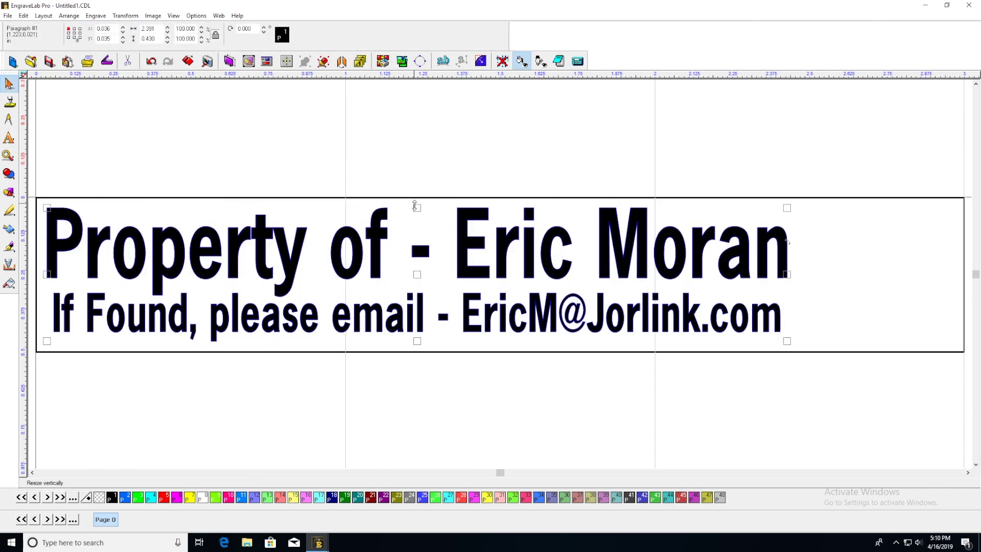
Stretch the two text lines taller to fill the plate, then deselect them
{"action": "left_click_drag", "start_coordinate": [415, 205], "coordinate": [422, 212]}
{"action": "double_click", "coordinate": [422, 236]}
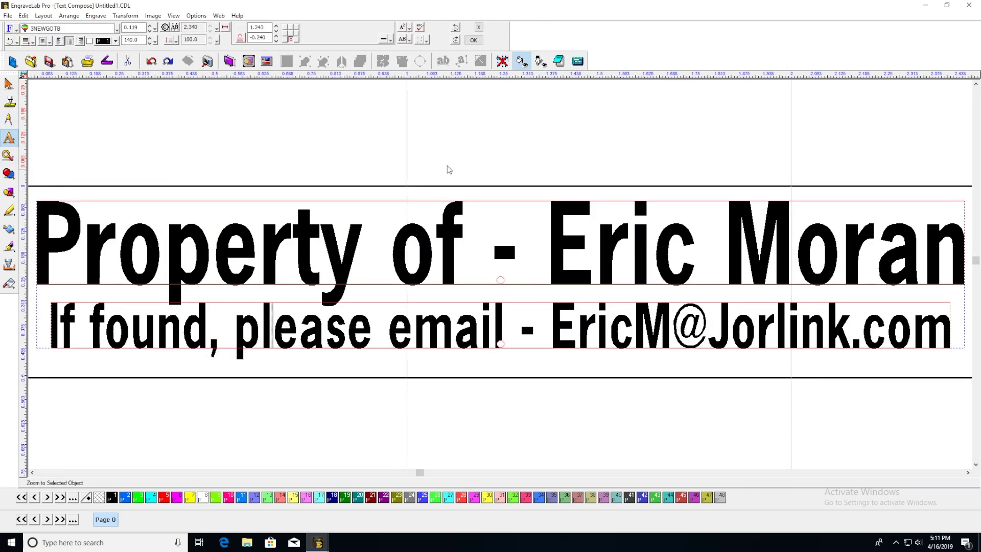
{"action": "left_click", "coordinate": [446, 168]}
{"action": "left_click", "coordinate": [367, 153]}
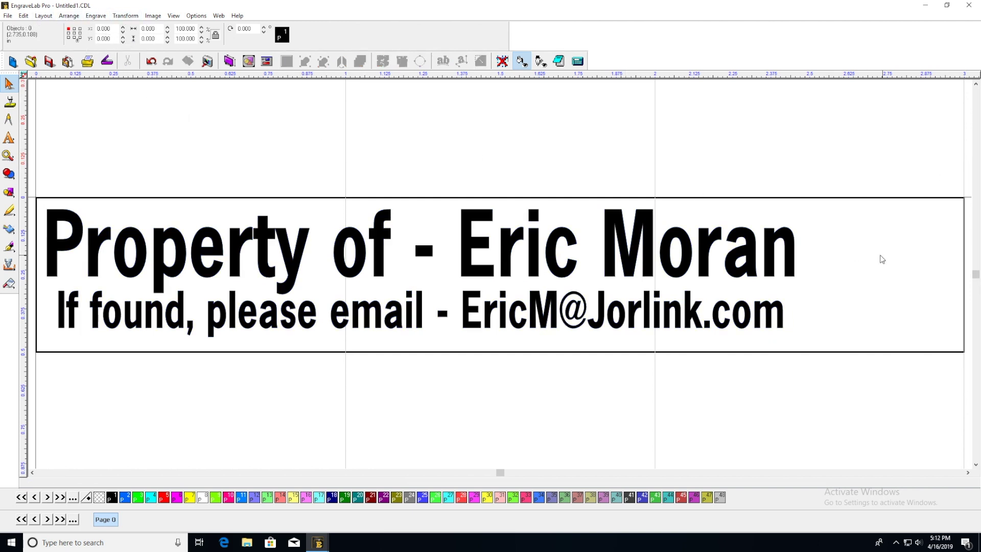
Import the EM logo file through the canvas Import command
{"action": "right_click", "coordinate": [880, 252]}
{"action": "left_click", "coordinate": [867, 281]}
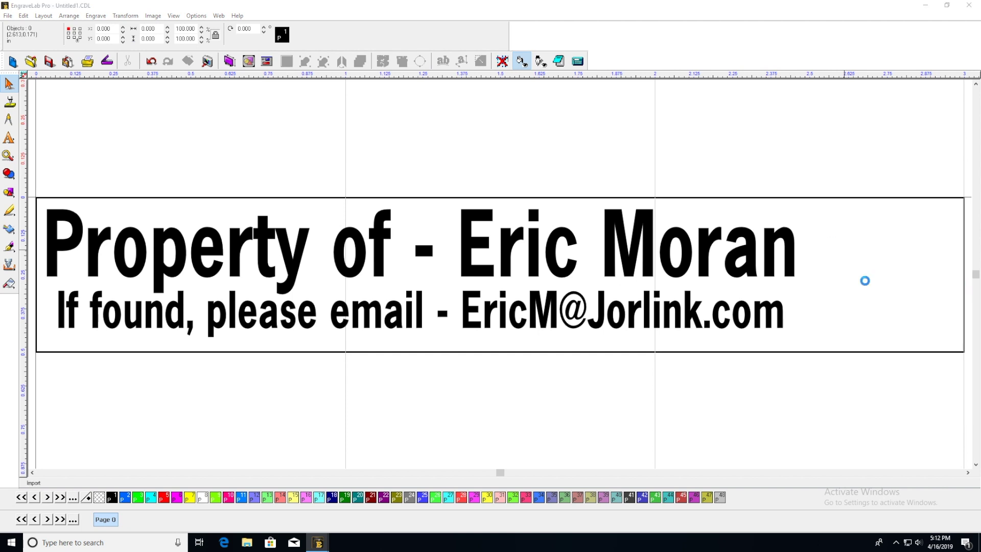
{"action": "left_click_drag", "start_coordinate": [616, 174], "coordinate": [616, 249]}
{"action": "scroll", "coordinate": [511, 230], "scroll_direction": "down", "scroll_amount": 2}
{"action": "double_click", "coordinate": [422, 235]}
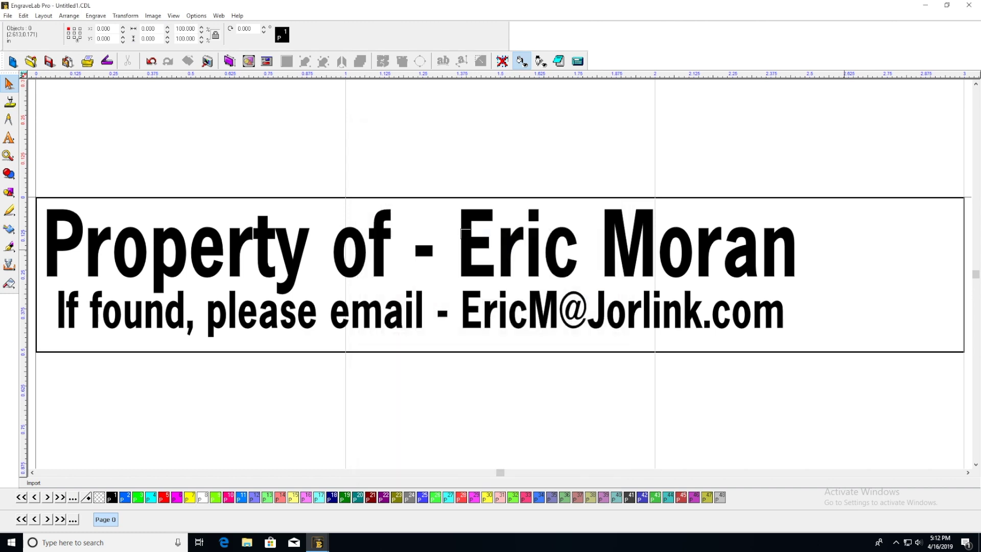
Place the logo at the plate's right end and shrink it to fit inside the border
{"action": "left_click", "coordinate": [802, 204]}
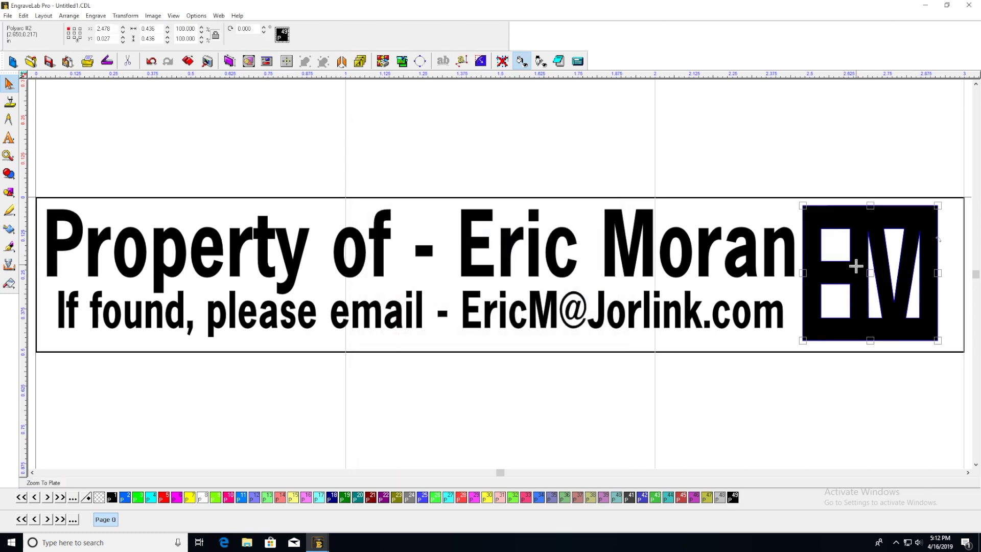
{"action": "left_click_drag", "start_coordinate": [862, 286], "coordinate": [868, 278]}
{"action": "left_click_drag", "start_coordinate": [961, 352], "coordinate": [960, 347]}
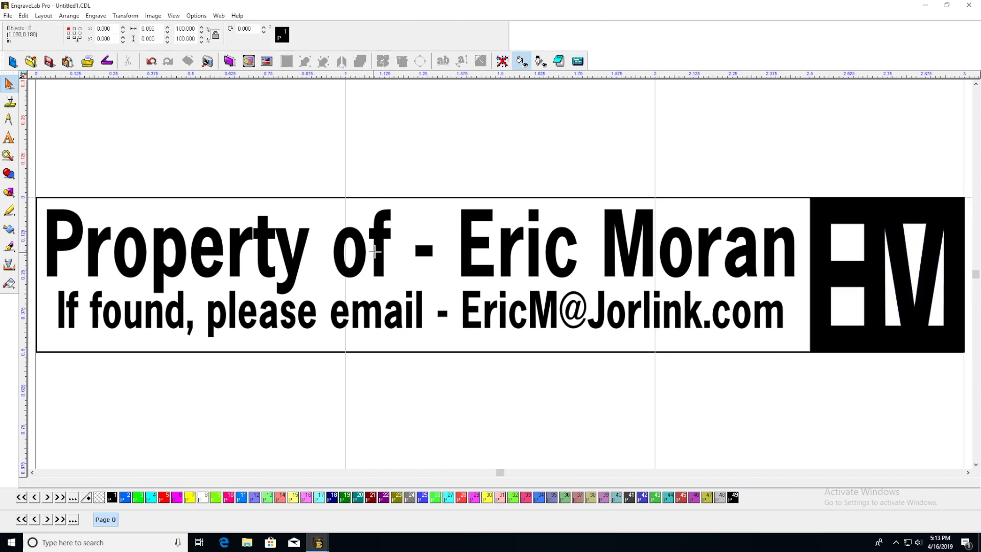
Change all the plate text to the BANKINGL font
{"action": "double_click", "coordinate": [50, 240]}
{"action": "key", "text": "ctrl+a"}
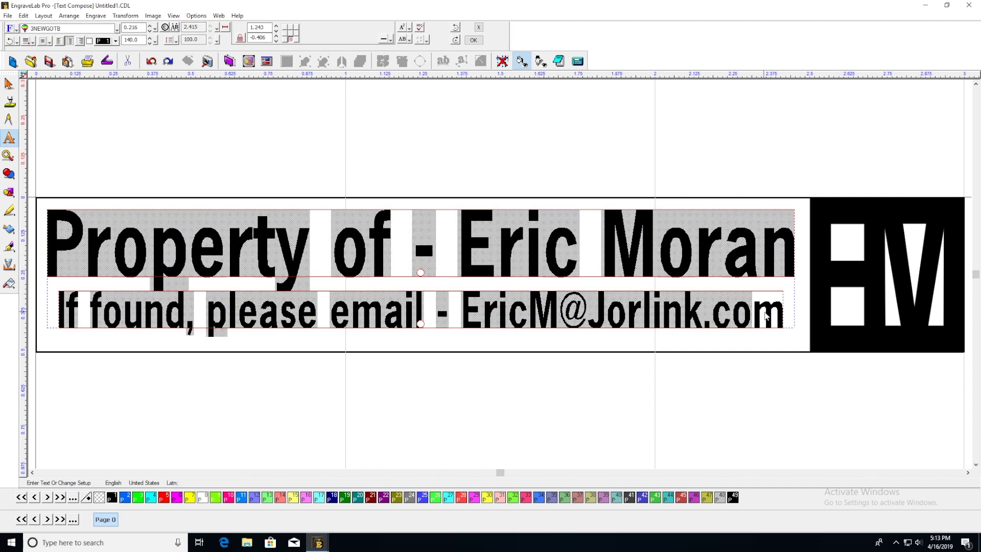
{"action": "left_click", "coordinate": [117, 28]}
{"action": "left_click", "coordinate": [64, 121]}
{"action": "scroll", "coordinate": [64, 120], "scroll_direction": "down", "scroll_amount": 10}
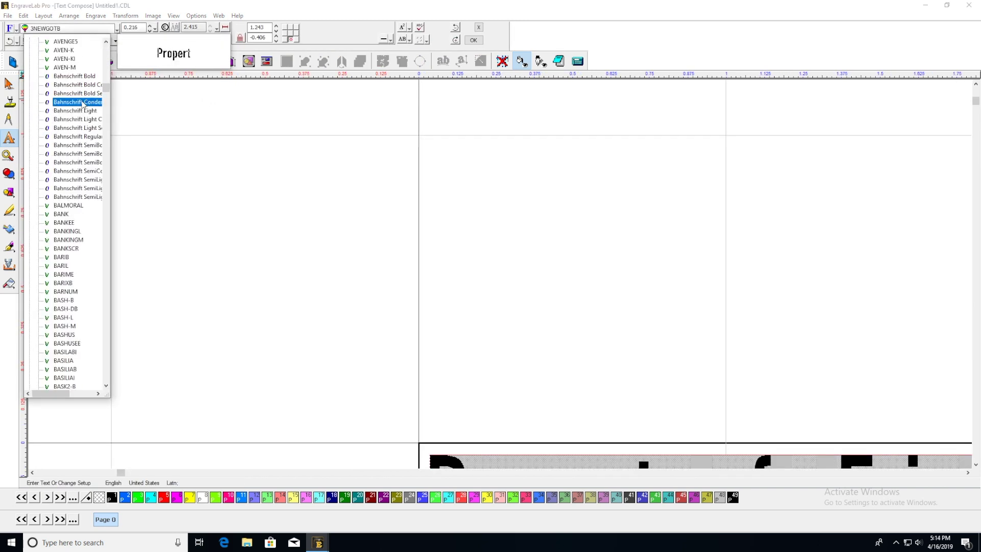
{"action": "left_click", "coordinate": [67, 231]}
{"action": "left_click", "coordinate": [252, 284]}
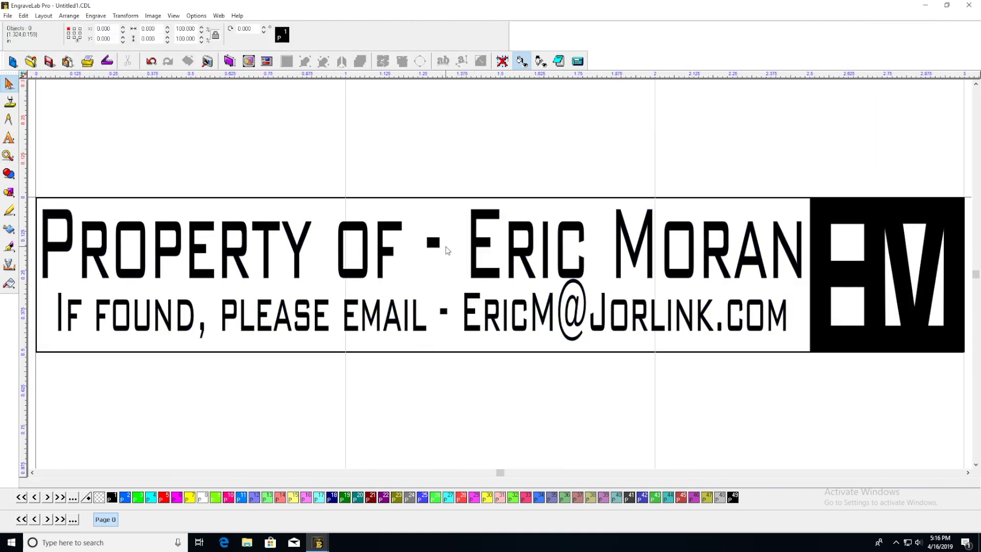
Replace the dashes after 'of' and 'email' with colons and deselect the text
{"action": "double_click", "coordinate": [440, 244]}
{"action": "key", "text": "BackSpace"}
{"action": "key", "text": "BackSpace"}
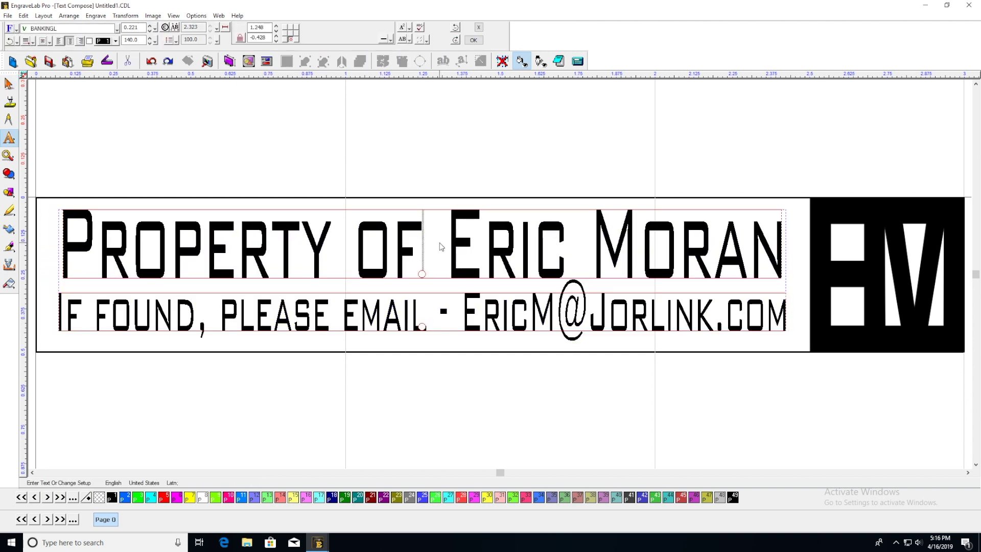
{"action": "type", "text": ":"}
{"action": "left_click", "coordinate": [451, 313]}
{"action": "key", "text": "BackSpace"}
{"action": "key", "text": "BackSpace"}
{"action": "type", "text": ":"}
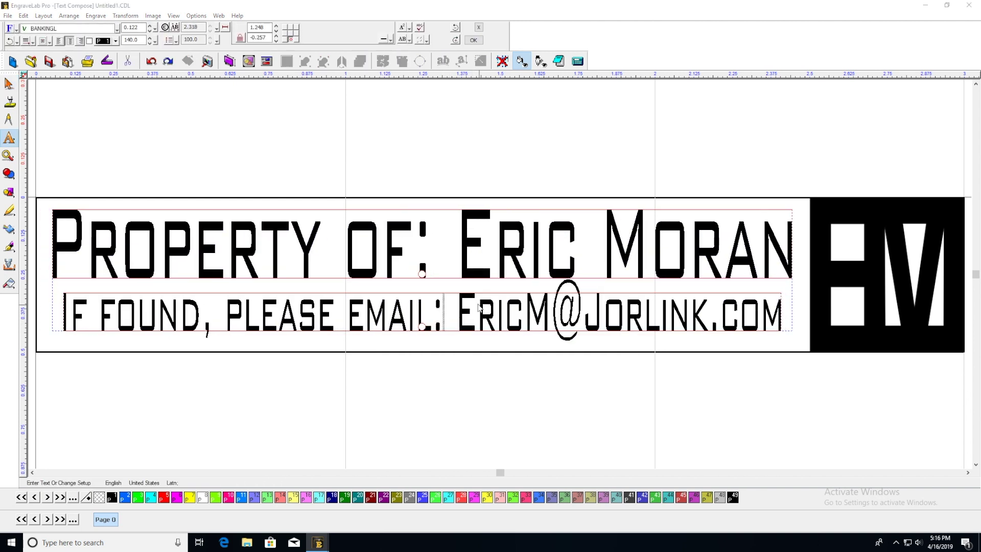
{"action": "left_click", "coordinate": [475, 144]}
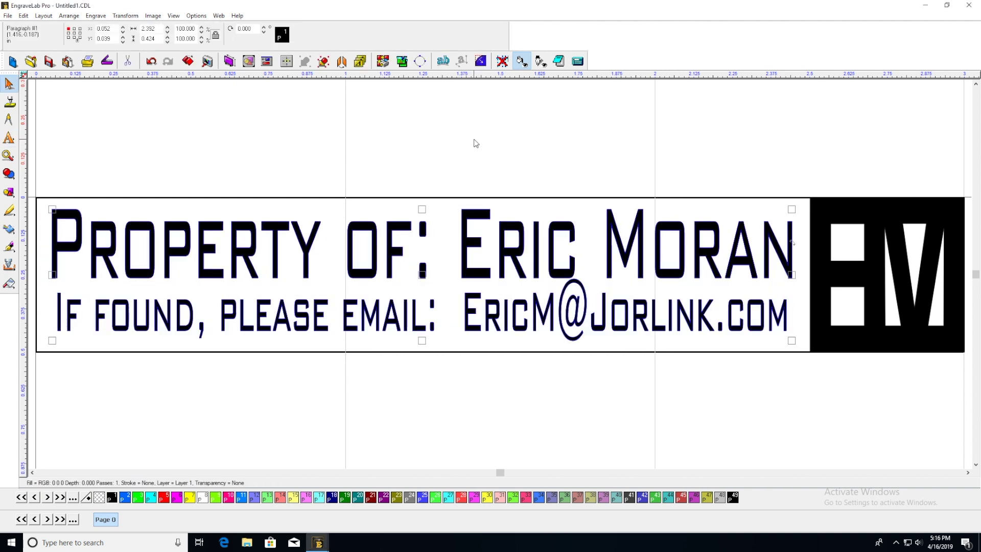
{"action": "left_click", "coordinate": [356, 149]}
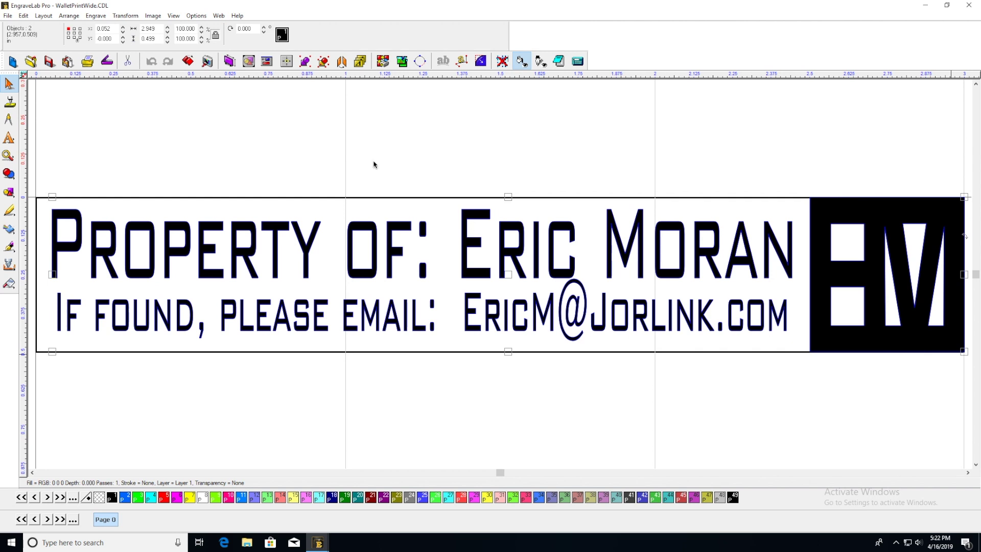
Check the plate size of 3.000 × 0.500 inch in the Plate Size dialog, then close it
{"action": "left_click", "coordinate": [229, 61]}
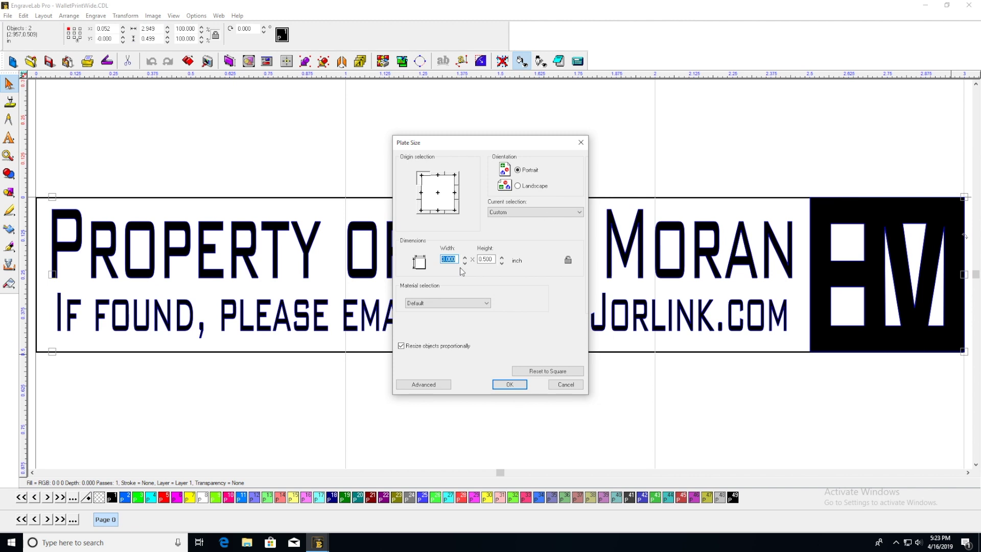
{"action": "left_click", "coordinate": [583, 142]}
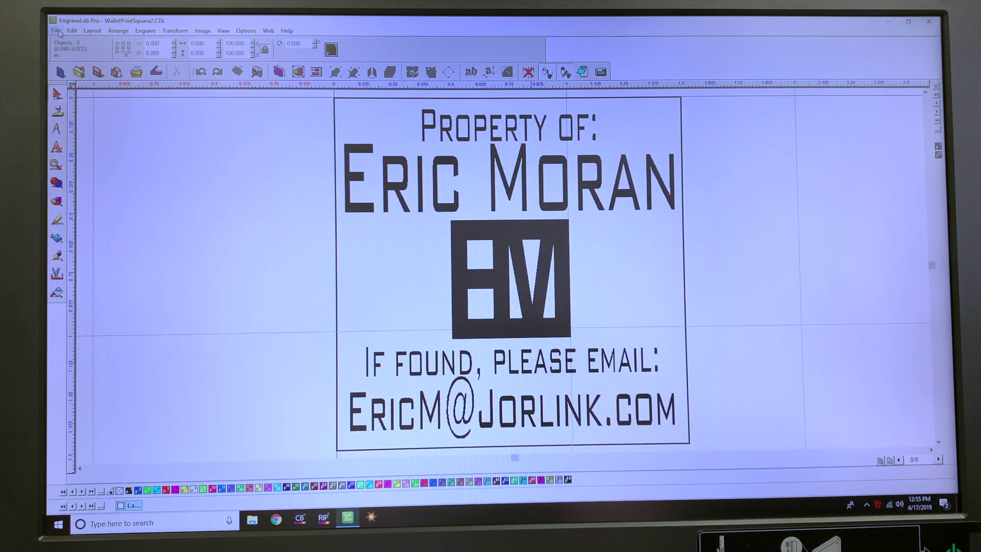
Select the SpiritLS engraver for printing and lower its pen 1 power from 67 to 50
{"action": "left_click", "coordinate": [56, 31]}
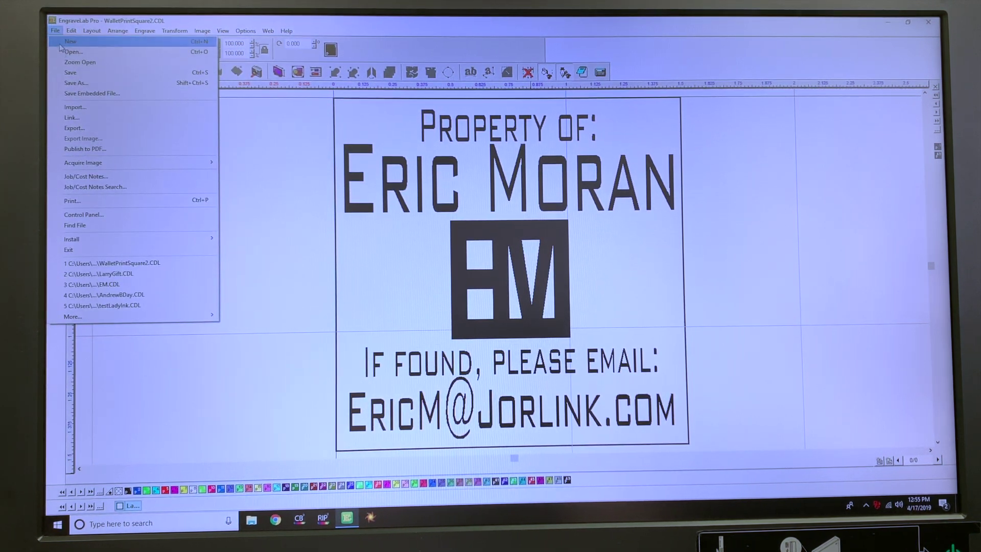
{"action": "left_click", "coordinate": [109, 201]}
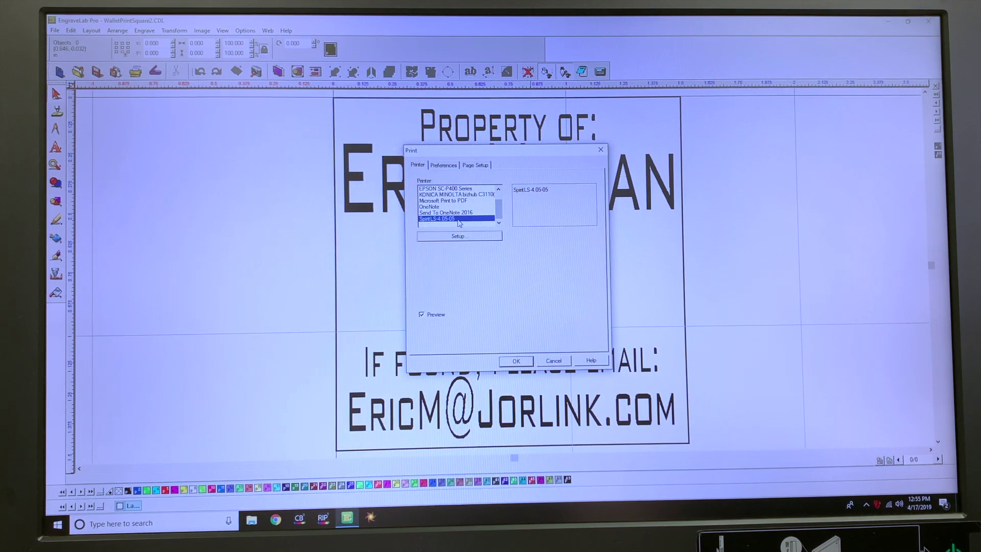
{"action": "left_click", "coordinate": [450, 236]}
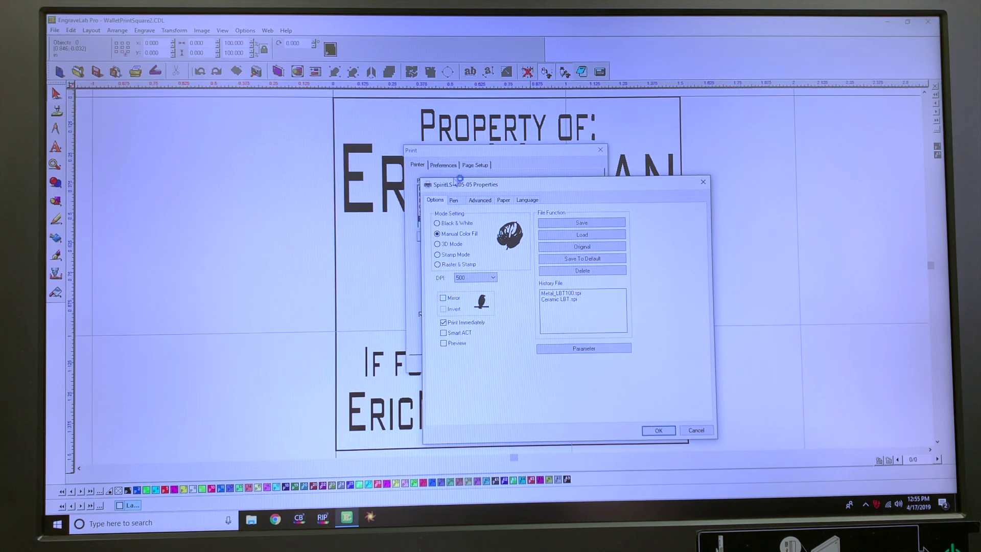
{"action": "left_click", "coordinate": [504, 201]}
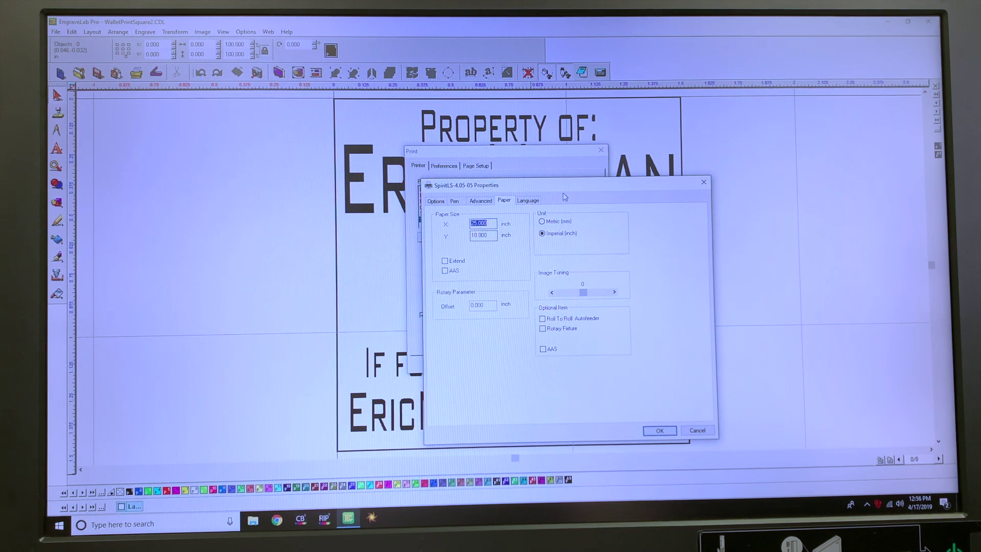
{"action": "left_click", "coordinate": [481, 201]}
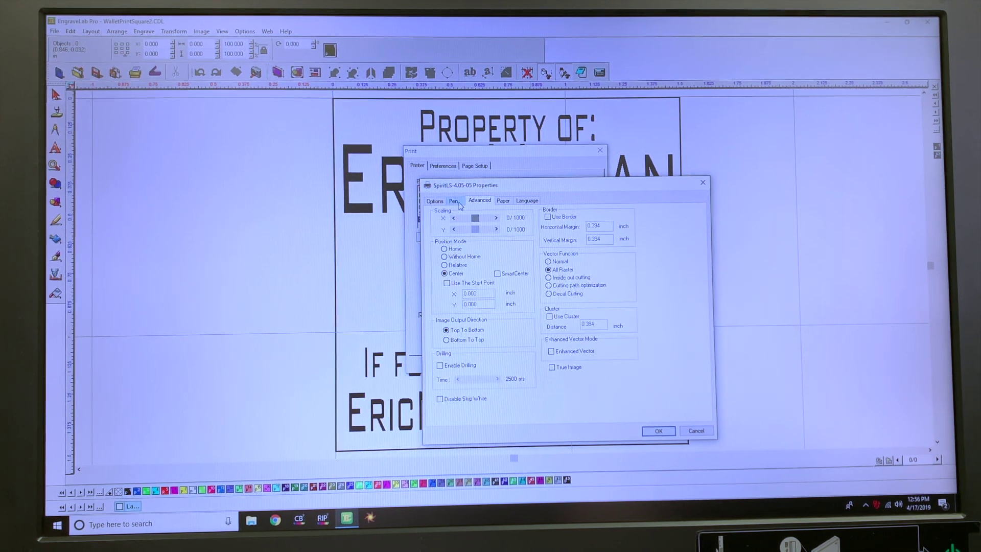
{"action": "left_click", "coordinate": [454, 200]}
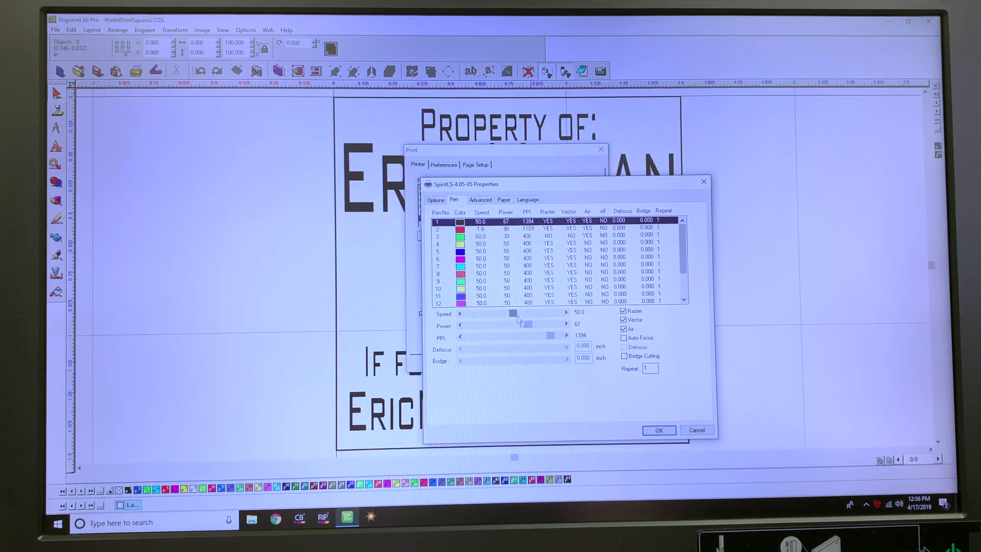
{"action": "left_click_drag", "start_coordinate": [528, 325], "coordinate": [513, 324]}
{"action": "left_click", "coordinate": [491, 201]}
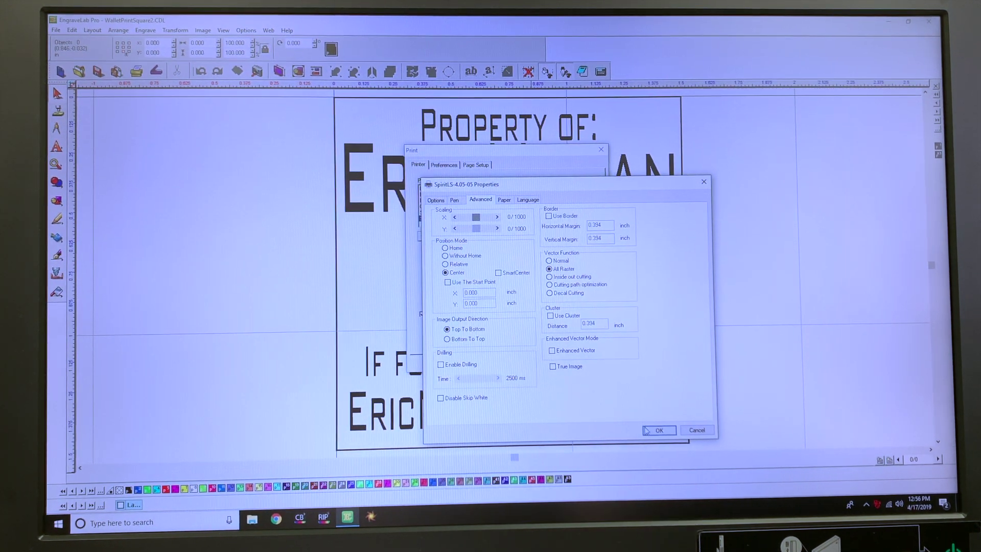
{"action": "left_click", "coordinate": [668, 431]}
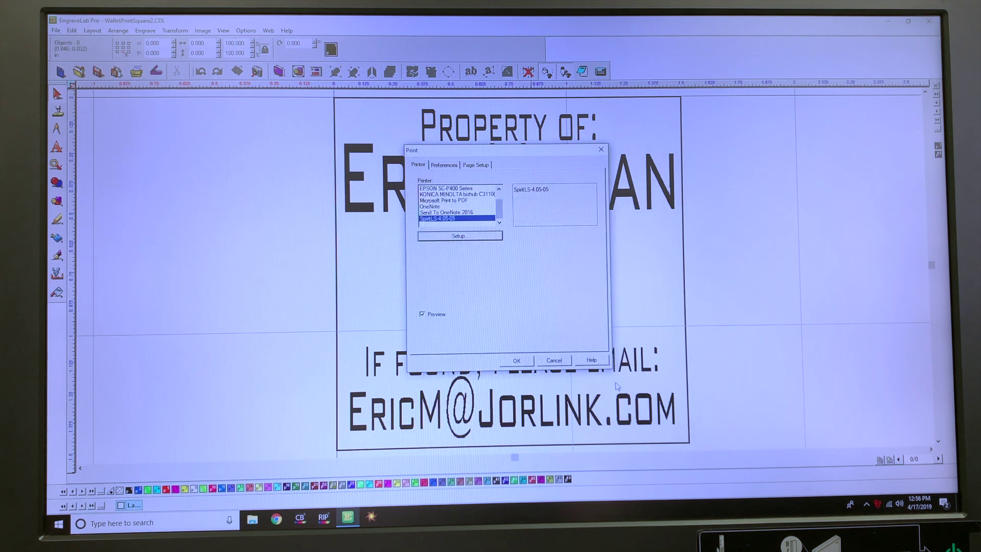
Confirm the print job and send the square wallet plate to the SpiritLS laser
{"action": "left_click", "coordinate": [518, 362]}
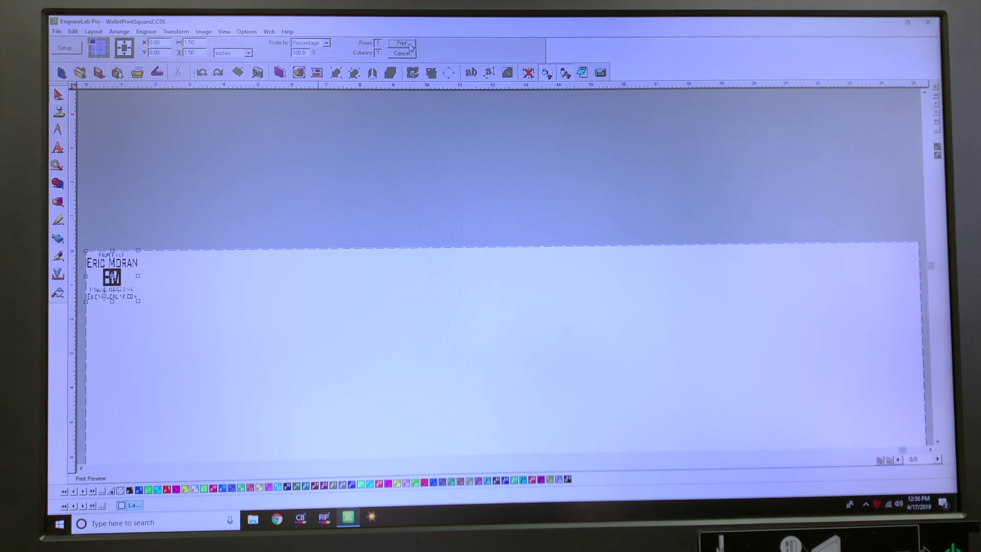
{"action": "left_click", "coordinate": [402, 43]}
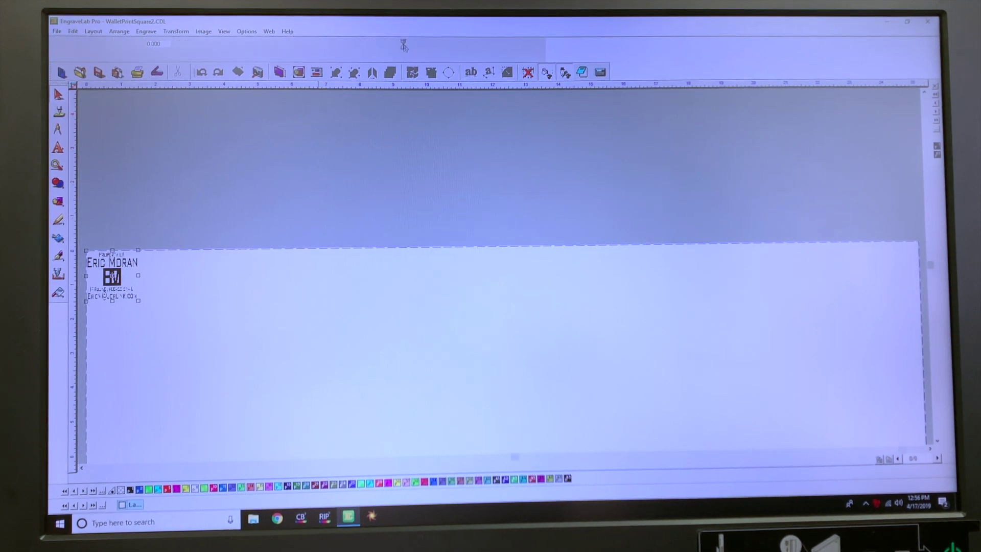